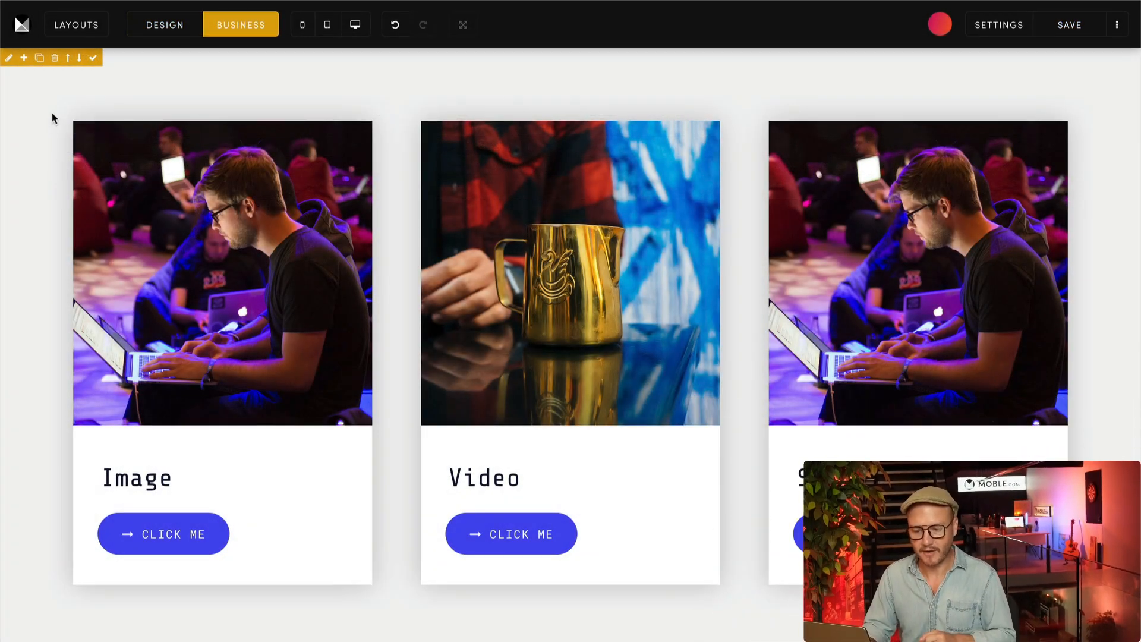
- Give the flip card section a #101232 background with a #484bf0 gradient at an angle of 130
scroll(47, 247, up, 1)
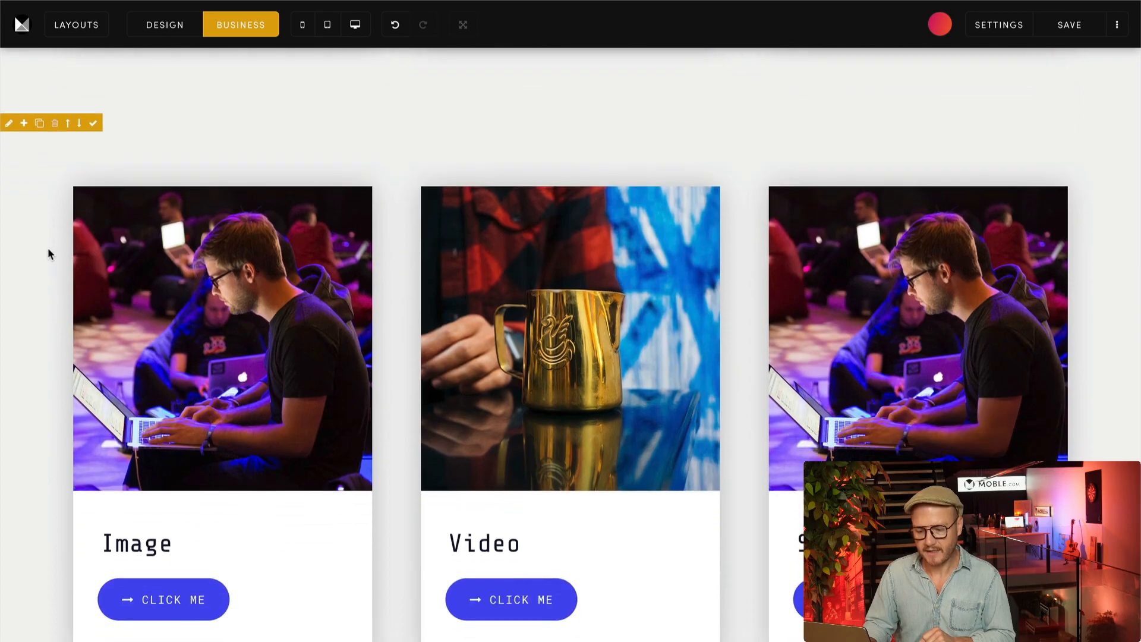
scroll(13, 128, down, 1)
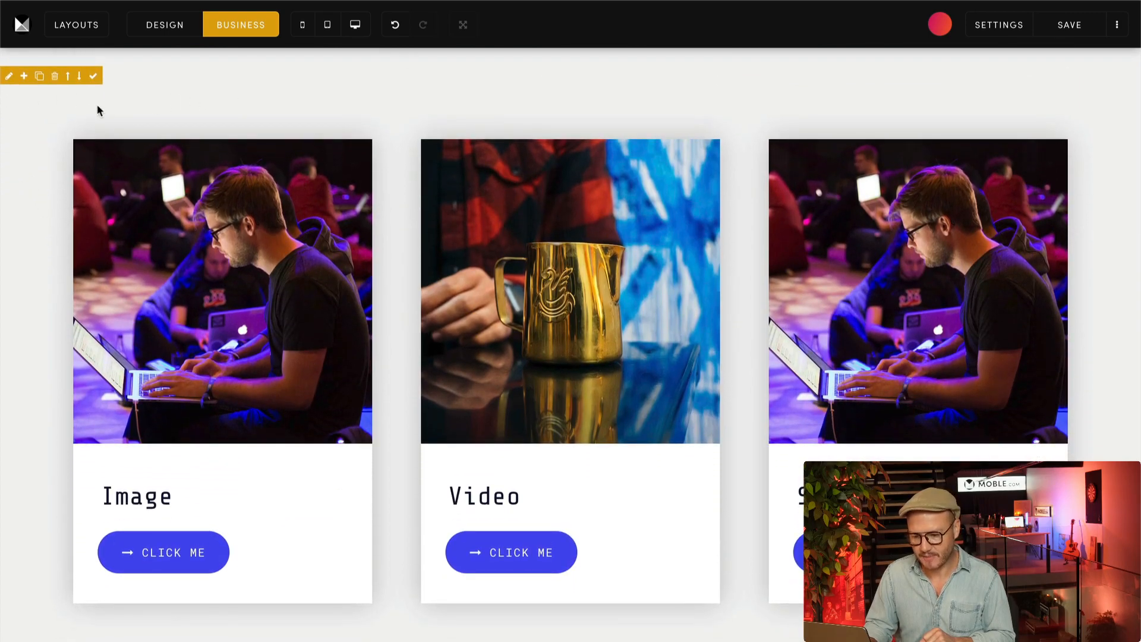
click(9, 77)
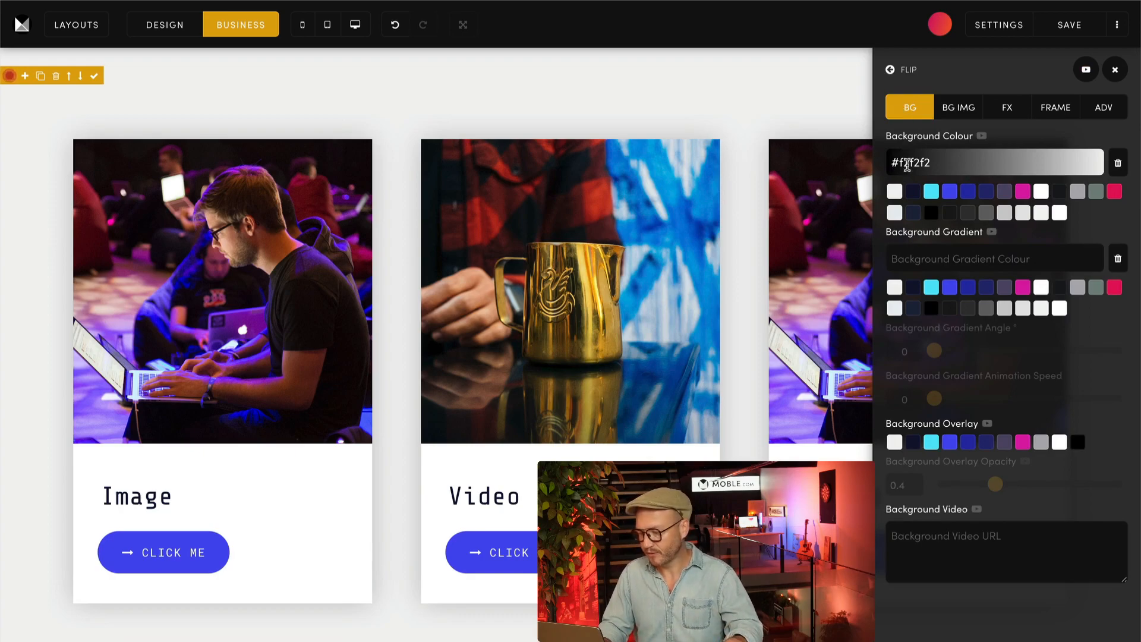
click(913, 193)
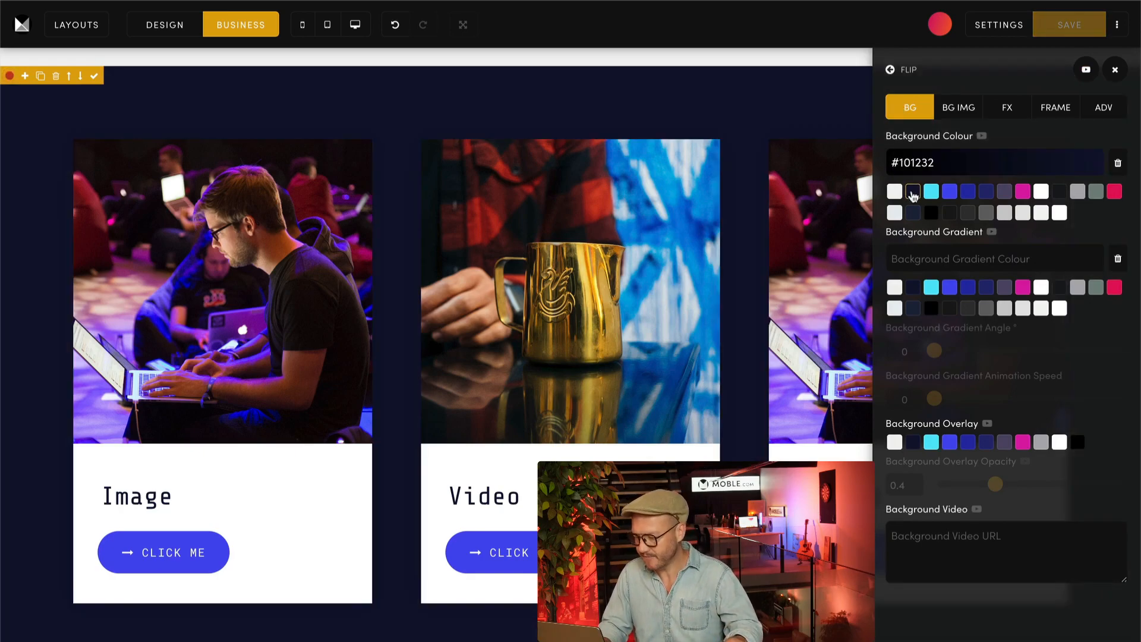
click(950, 287)
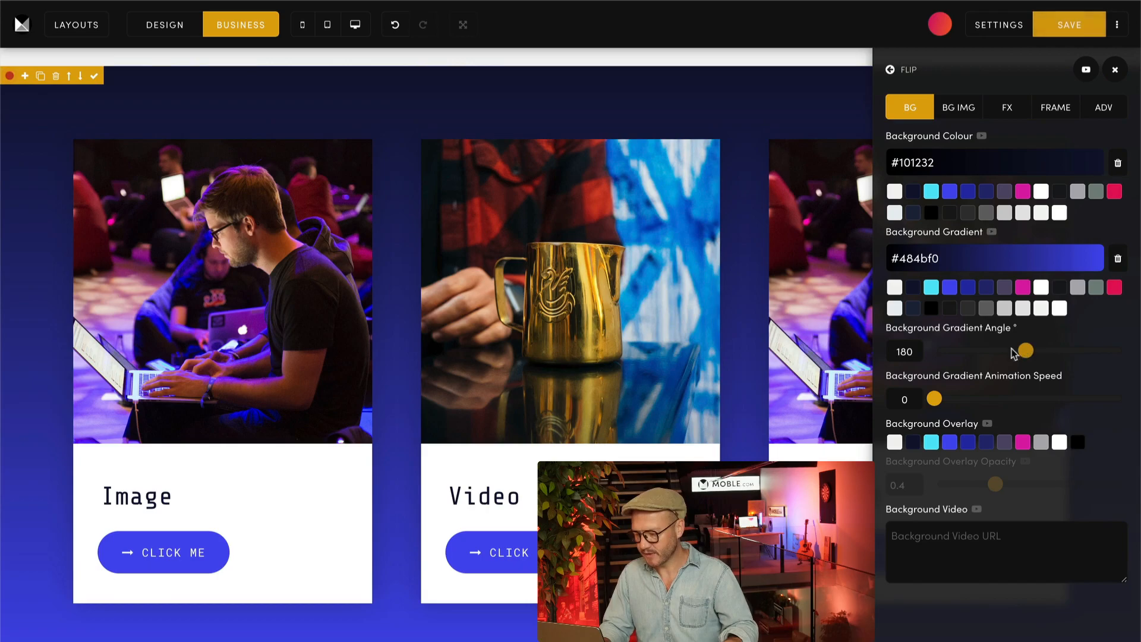
double_click(905, 354)
text(130)
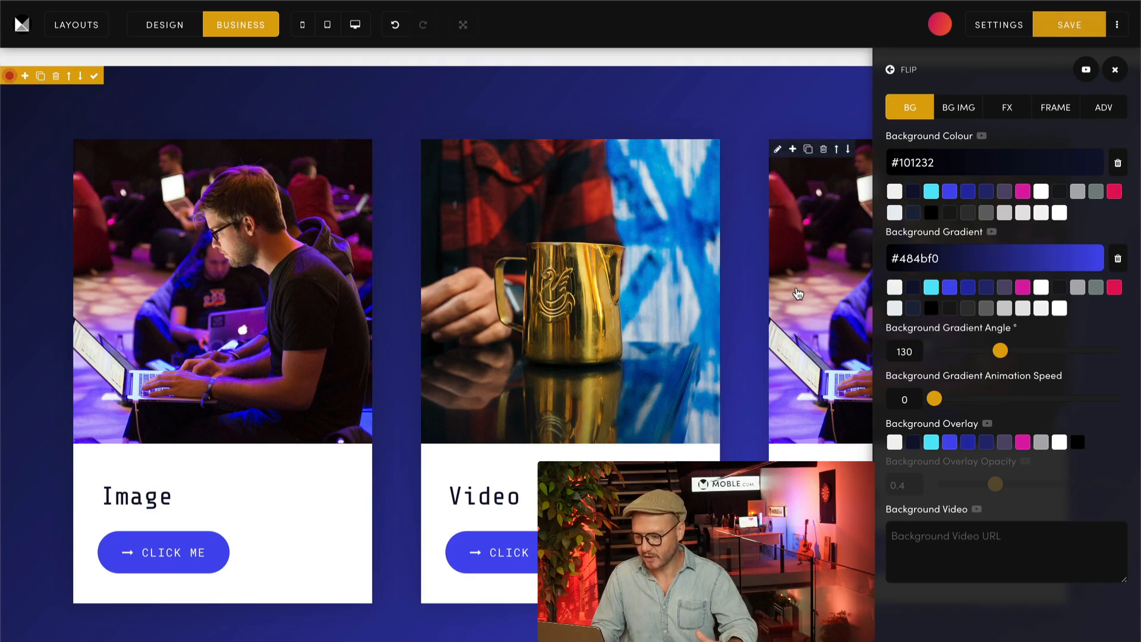
click(1114, 70)
- Duplicate the light-background card section above the gradient section
scroll(1112, 82, down, 4)
scroll(1111, 79, up, 3)
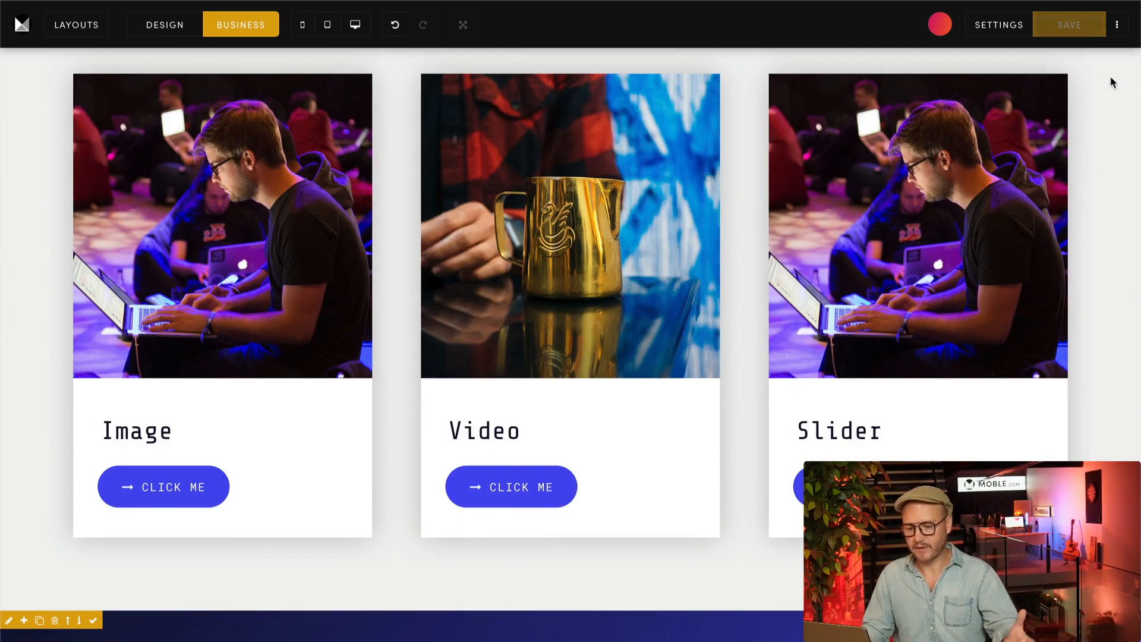
scroll(814, 90, up, 1)
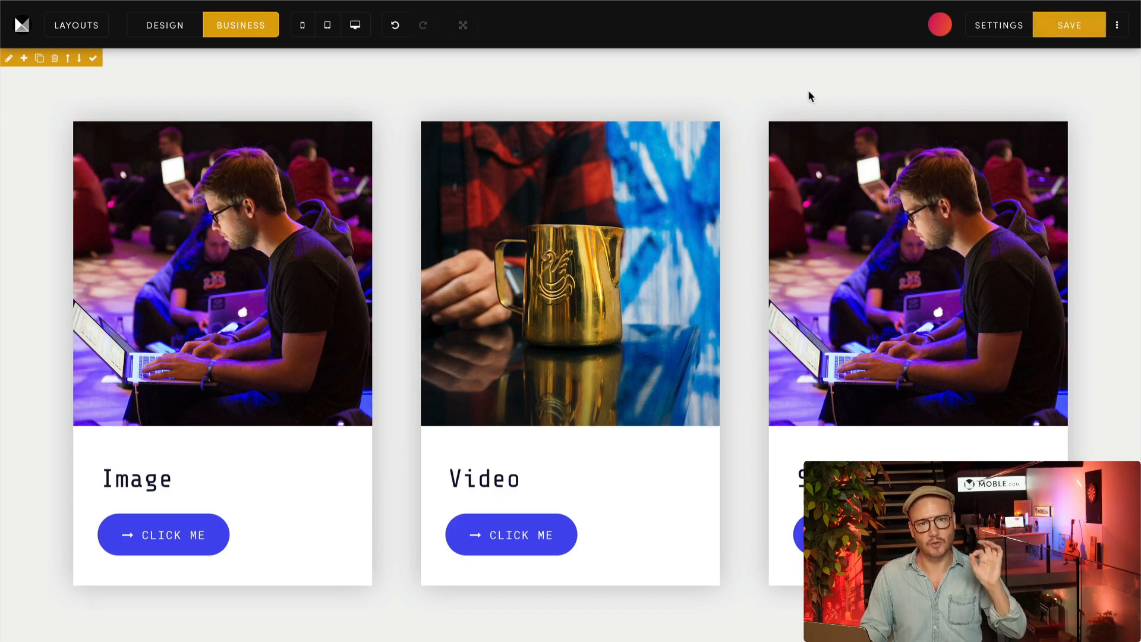
click(39, 58)
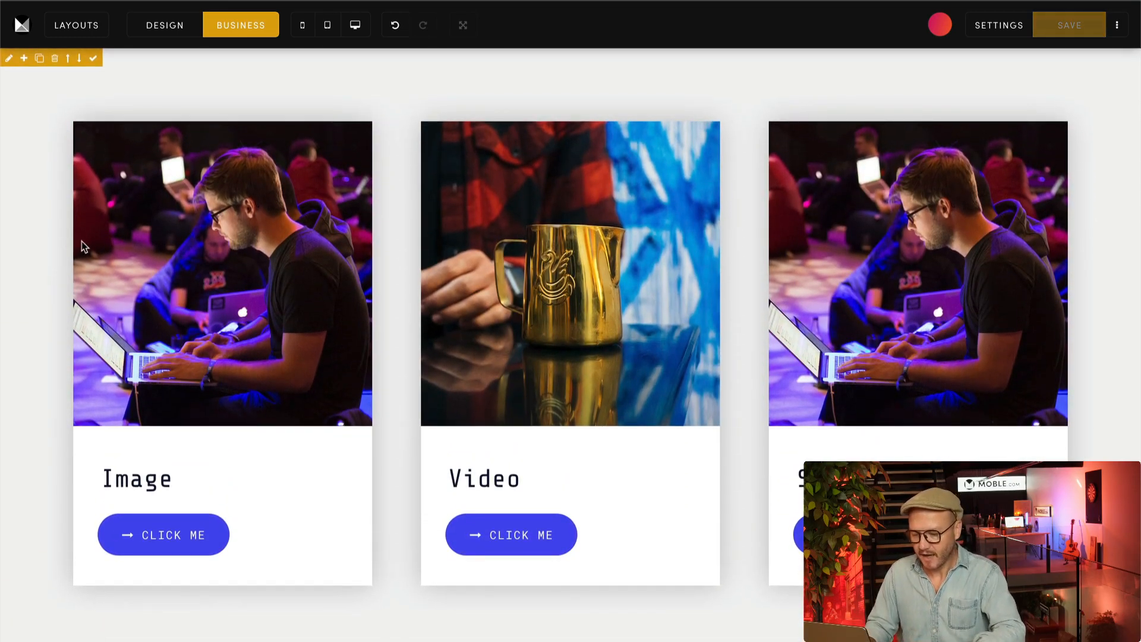
- Switch to design mode and look over the column structure of both card rows in the light section
click(167, 26)
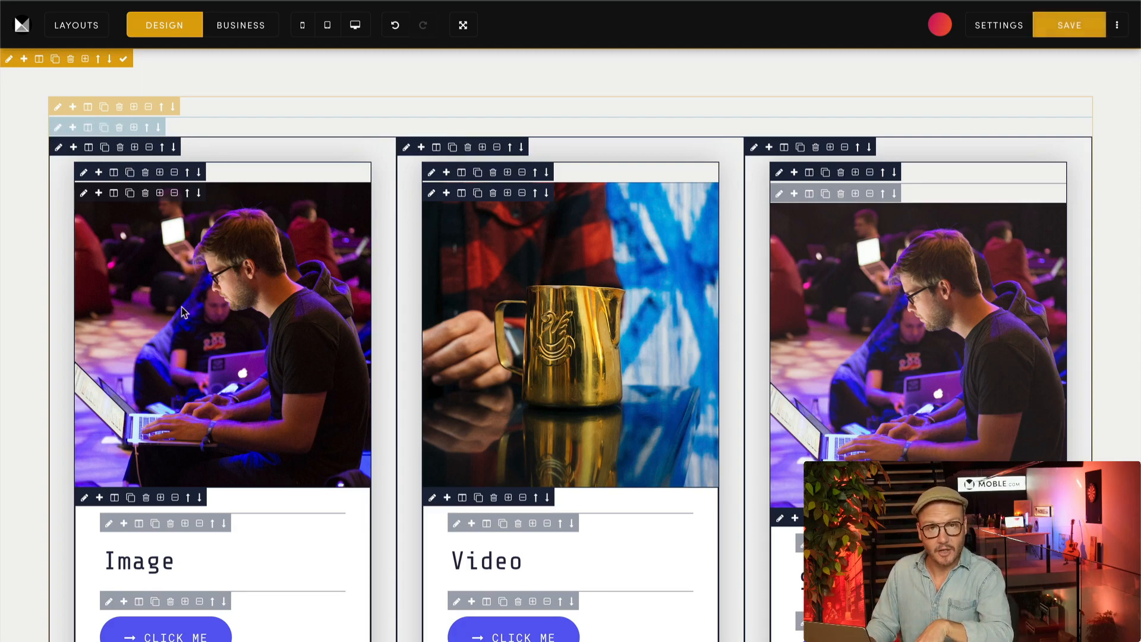
scroll(180, 307, down, 10)
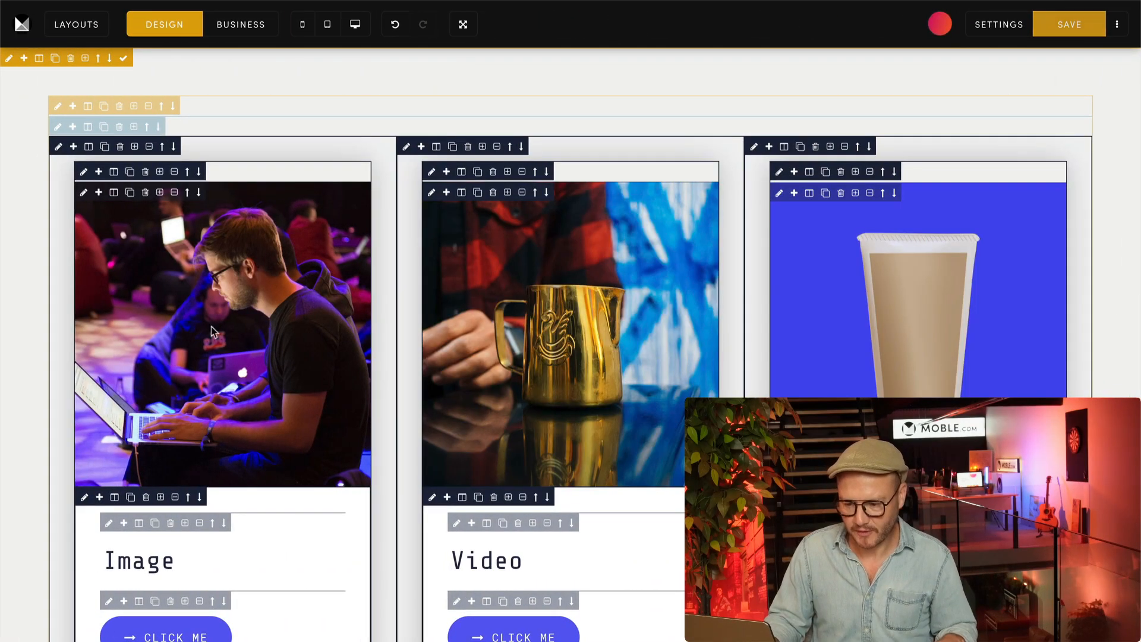
scroll(208, 331, down, 5)
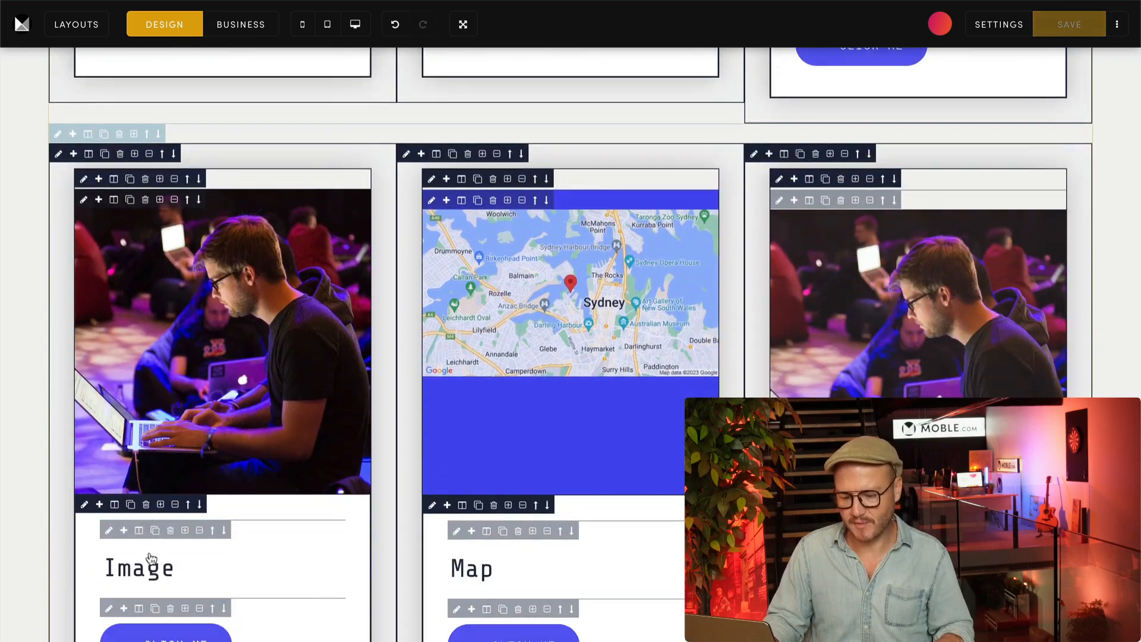
scroll(204, 232, up, 10)
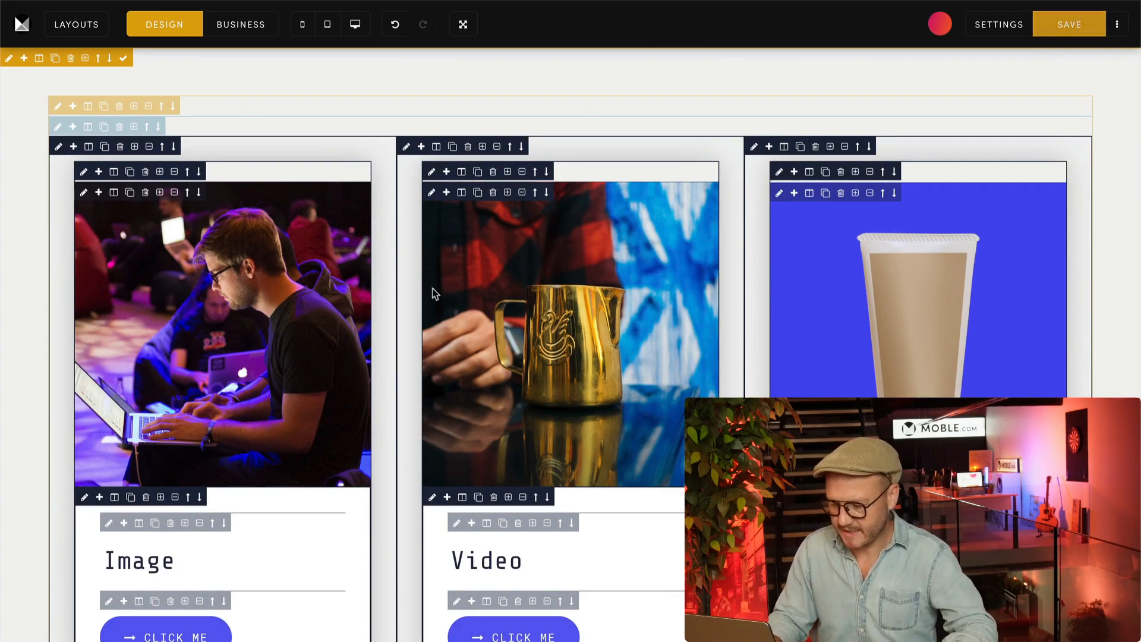
scroll(436, 293, down, 3)
scroll(469, 281, up, 2)
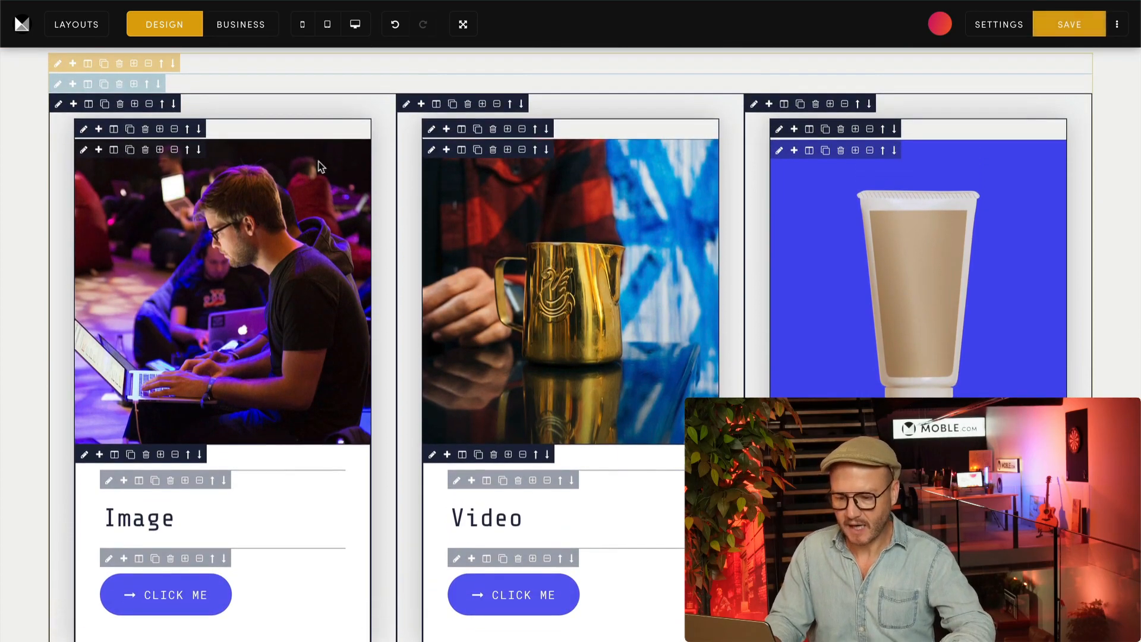
scroll(284, 483, down, 10)
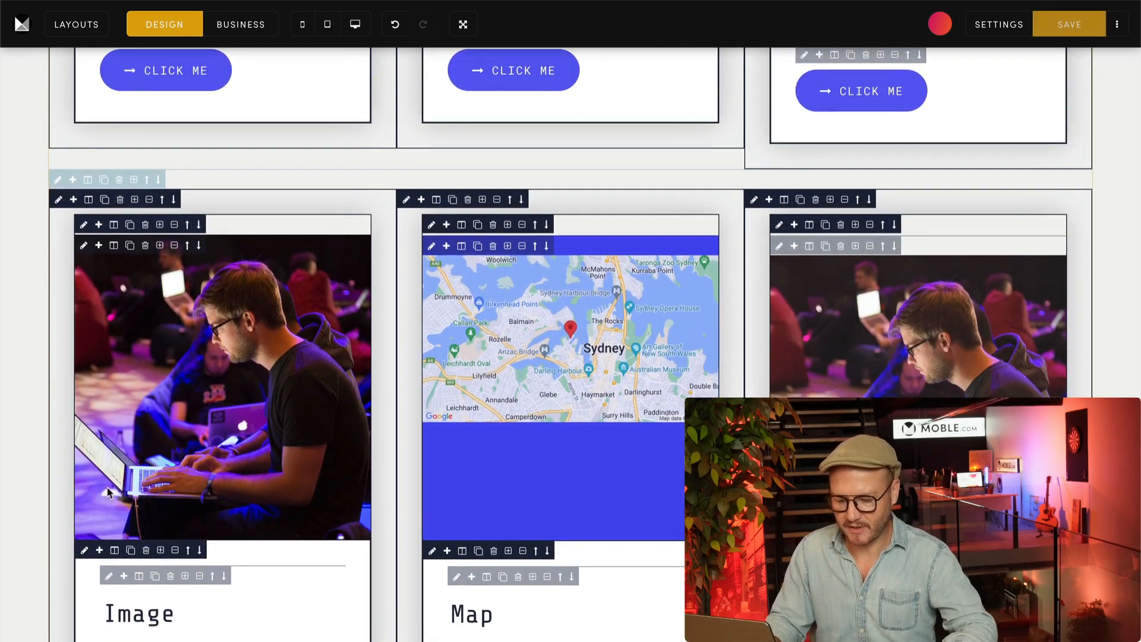
scroll(336, 371, up, 10)
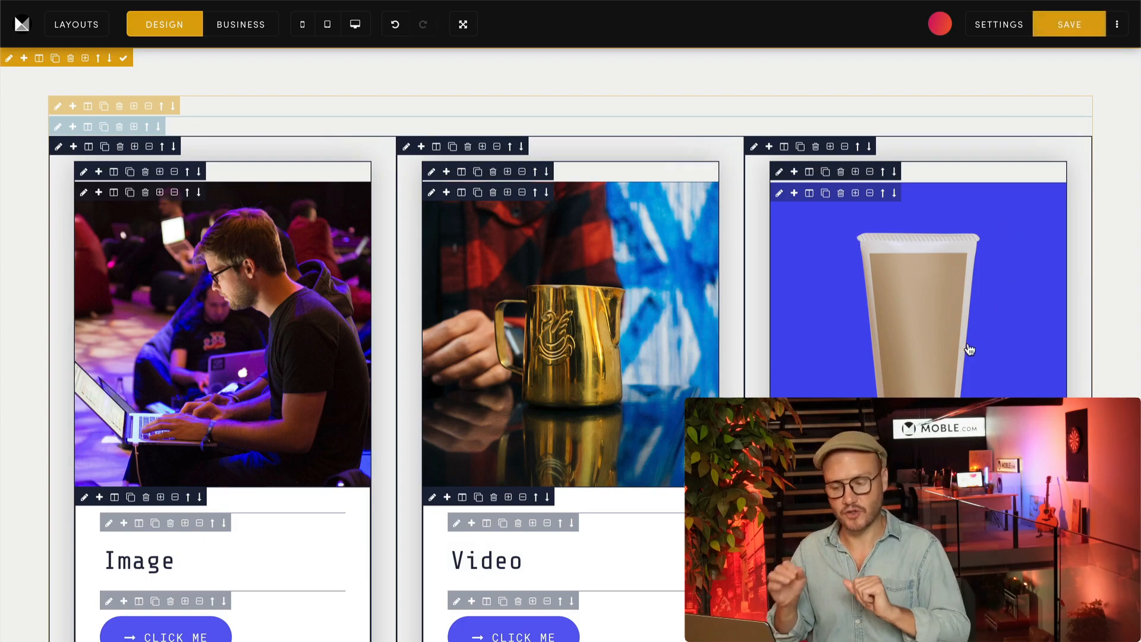
- Shuffle the first card row's column order twice and set its column layout to 2/3 and 1/3
click(89, 128)
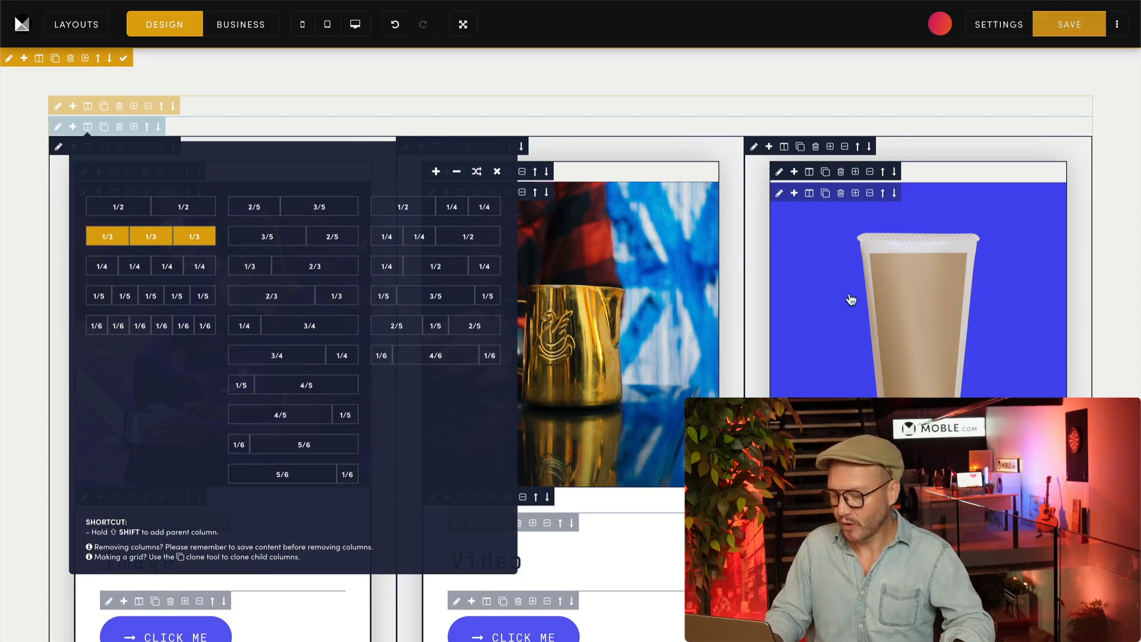
click(477, 173)
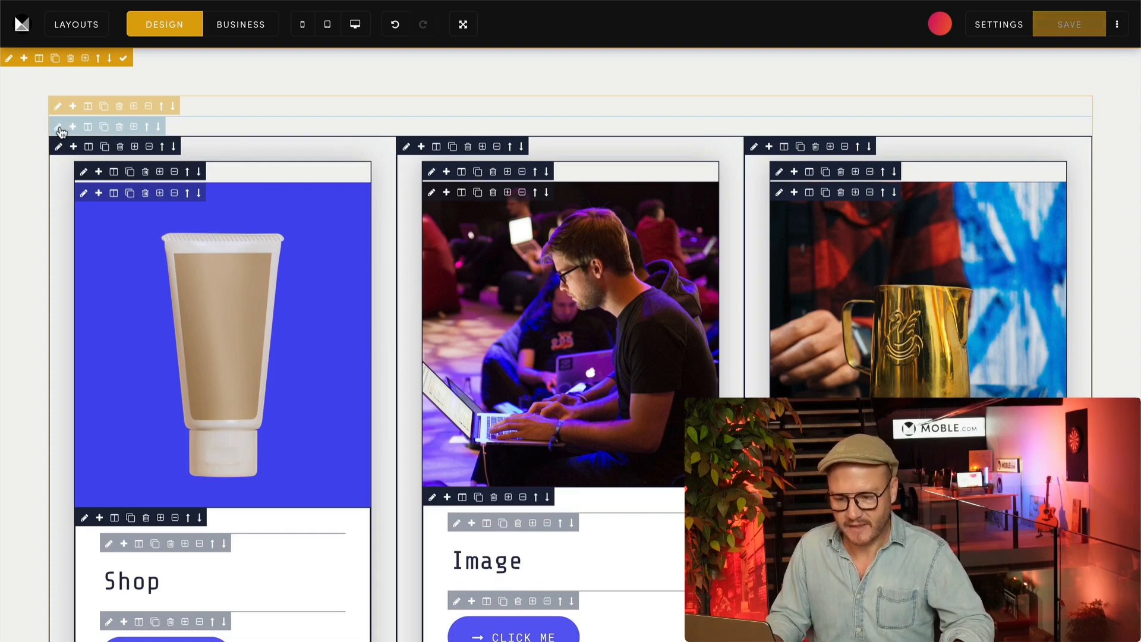
click(88, 127)
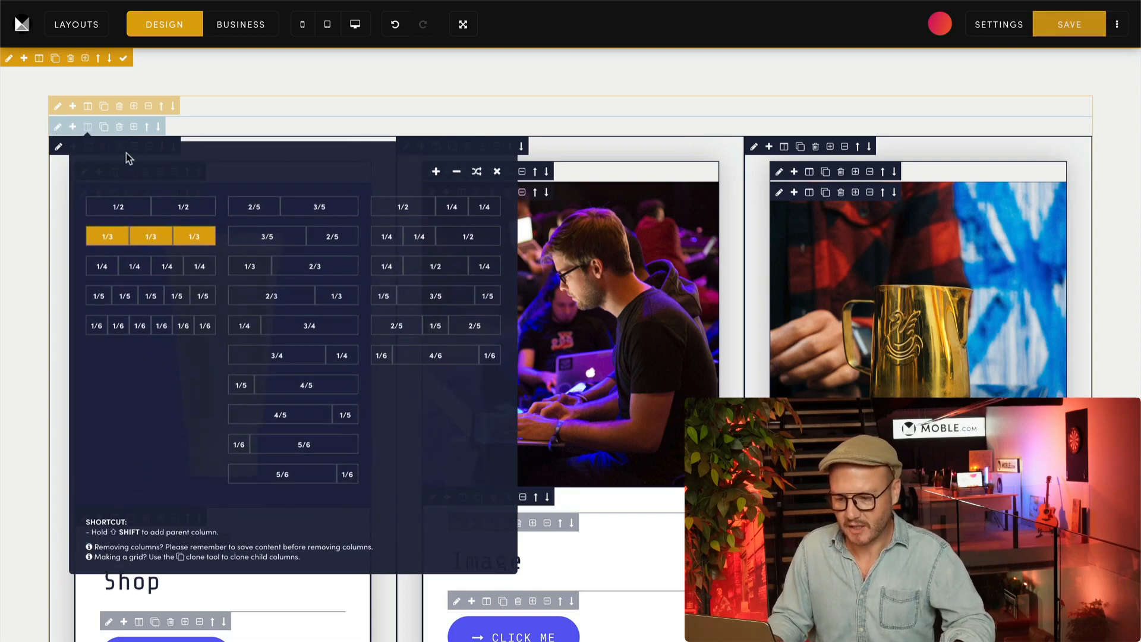
click(479, 172)
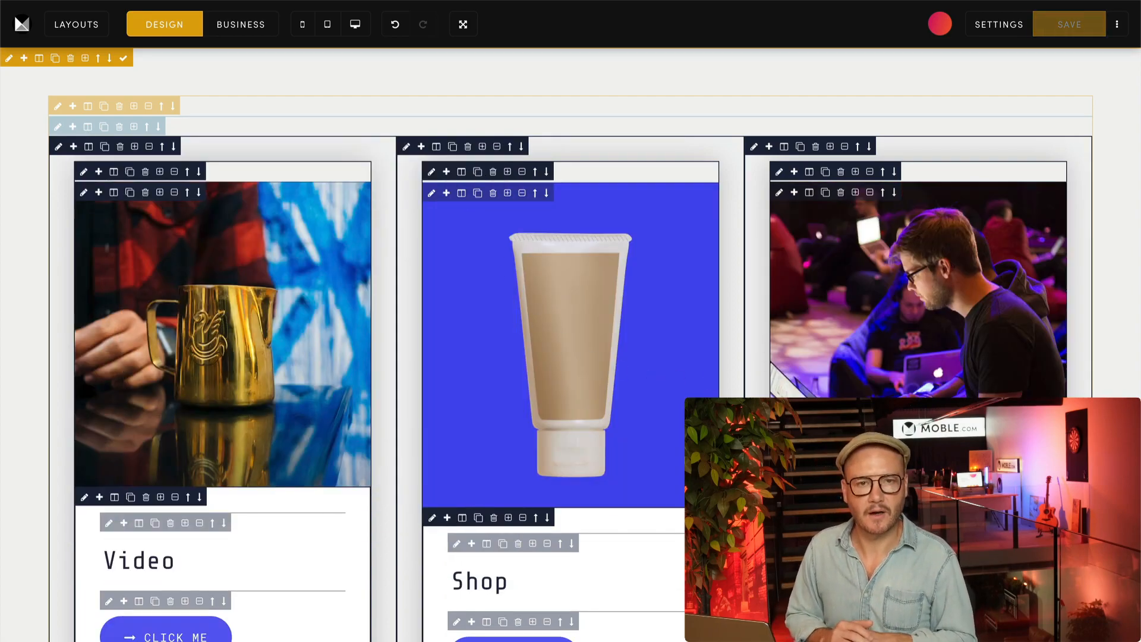
click(89, 129)
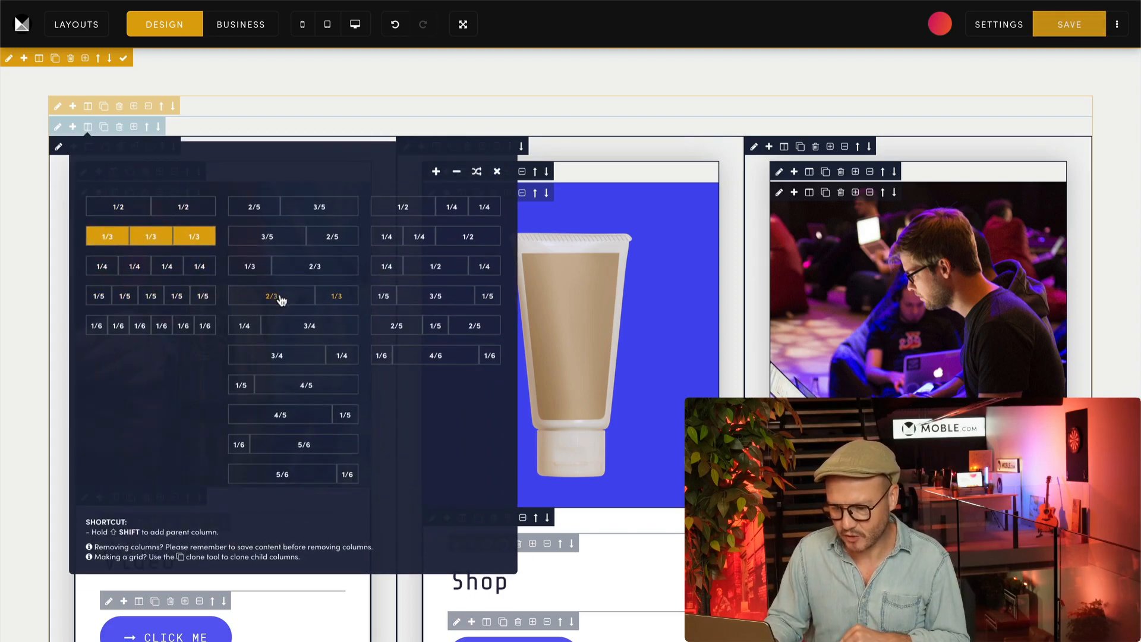
click(336, 296)
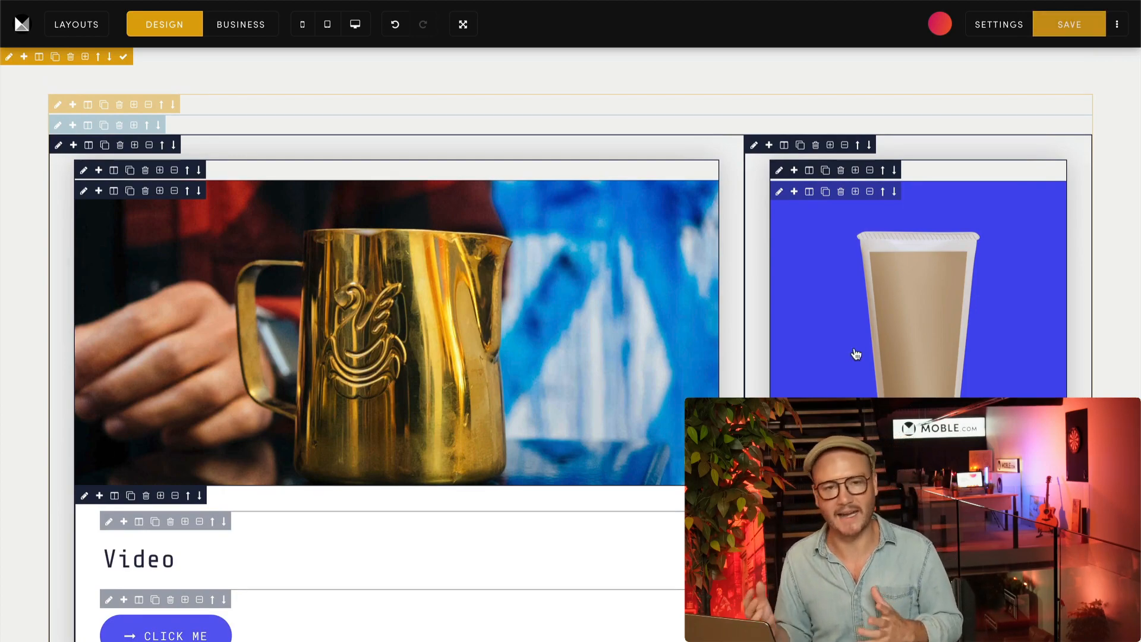
- Switch to business mode and review the rearranged cards, the second card row and the gradient section
click(228, 30)
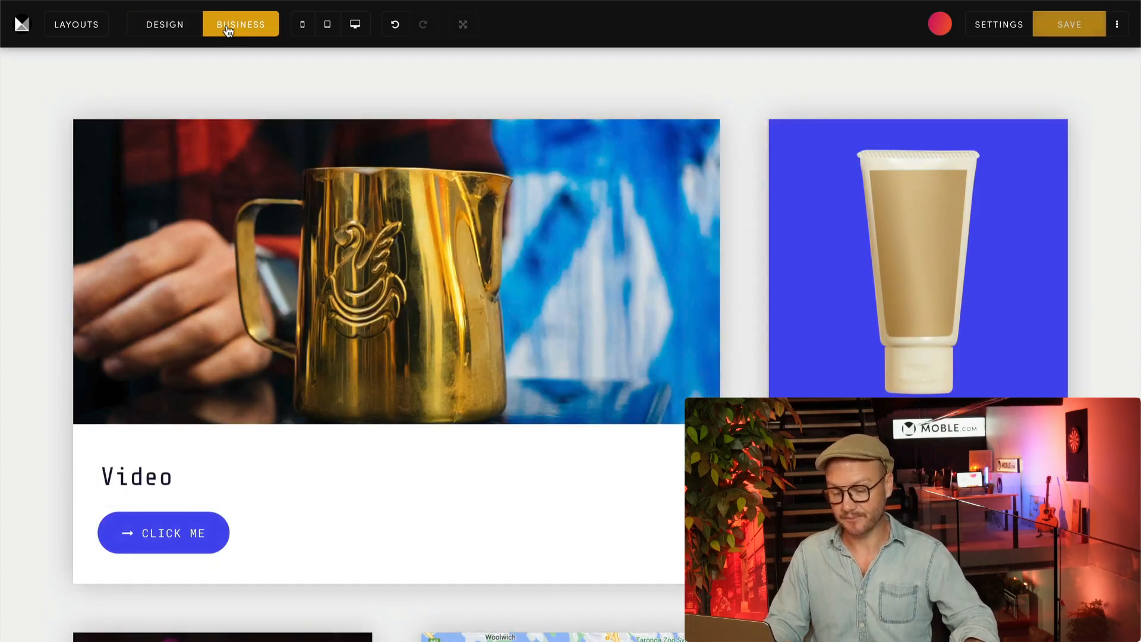
scroll(592, 400, down, 9)
scroll(590, 393, up, 8)
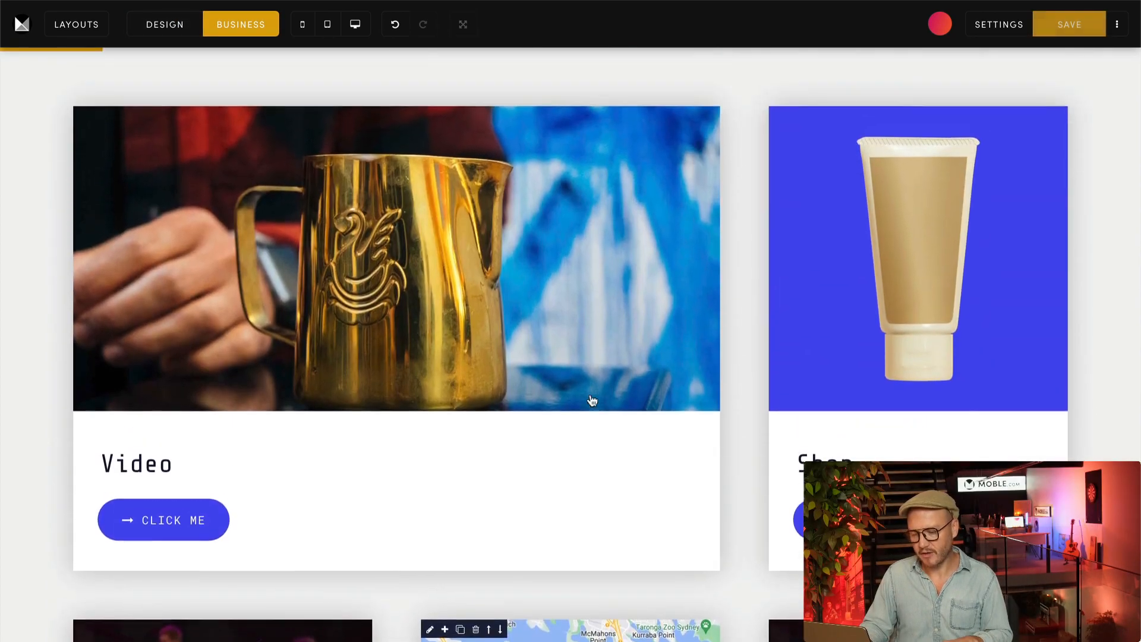
scroll(590, 396, down, 6)
scroll(591, 395, up, 8)
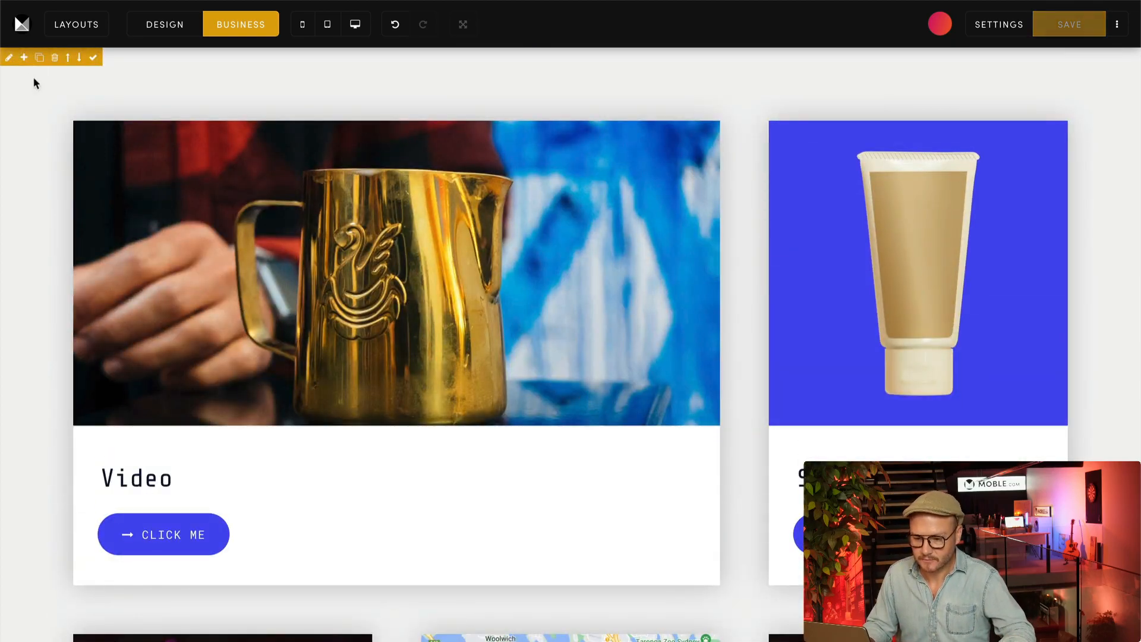
scroll(54, 245, down, 20)
scroll(1039, 294, down, 6)
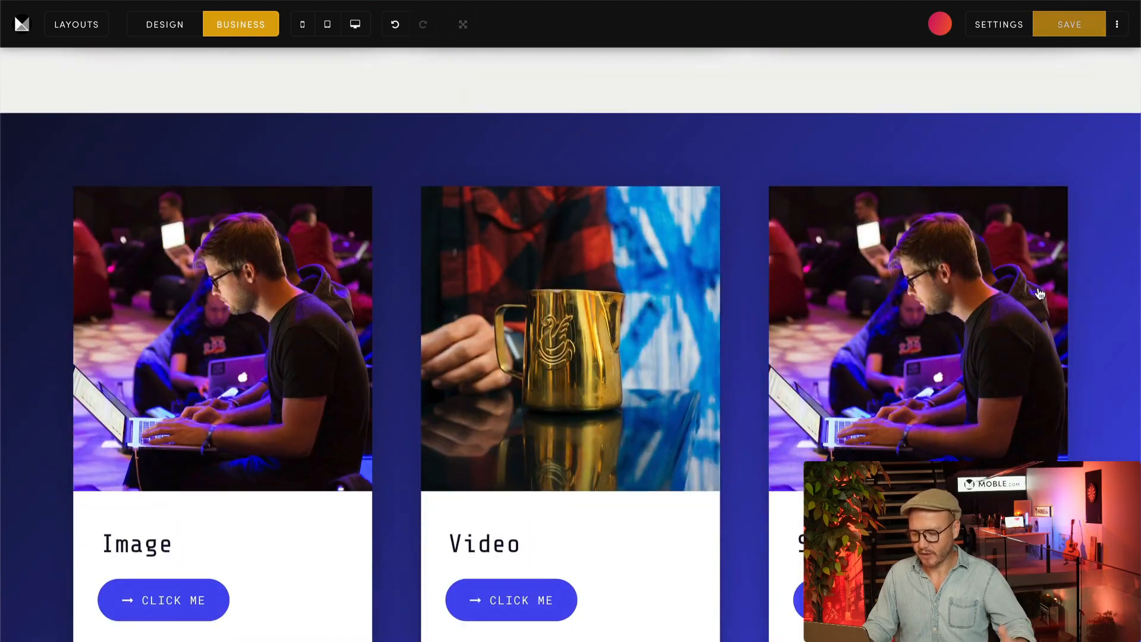
scroll(1039, 293, up, 20)
scroll(1039, 293, up, 15)
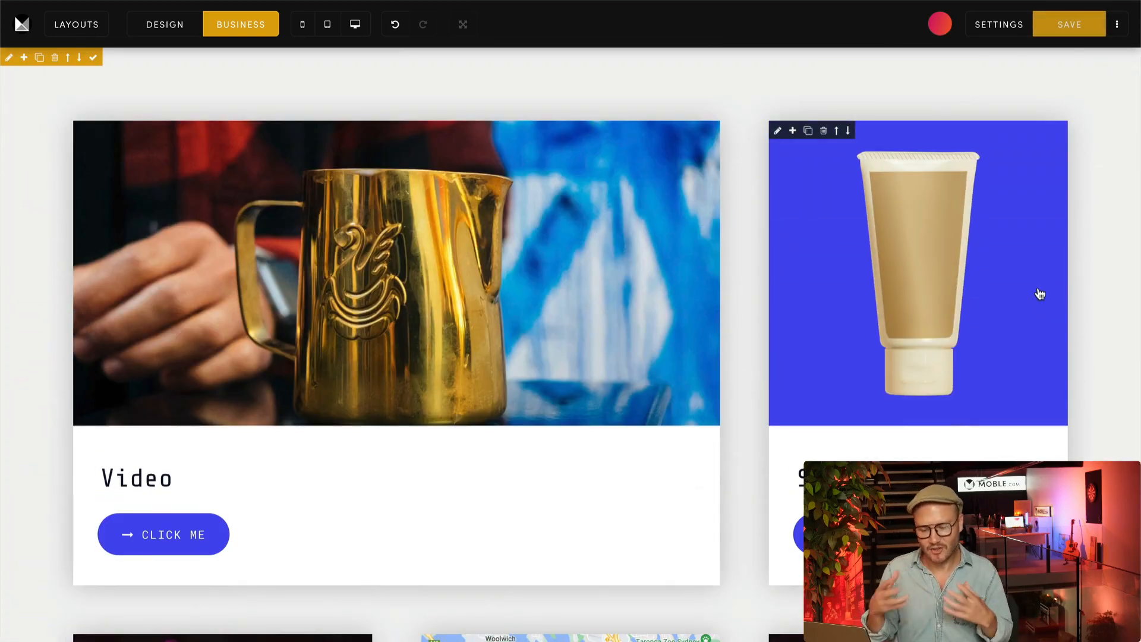
scroll(925, 436, down, 3)
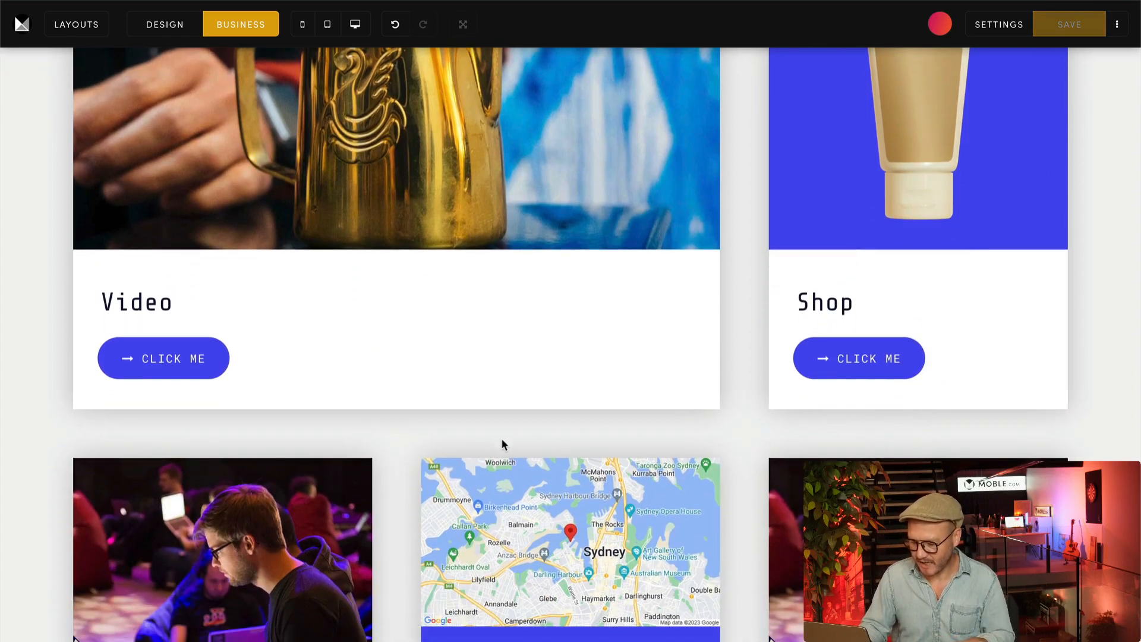
scroll(927, 506, down, 3)
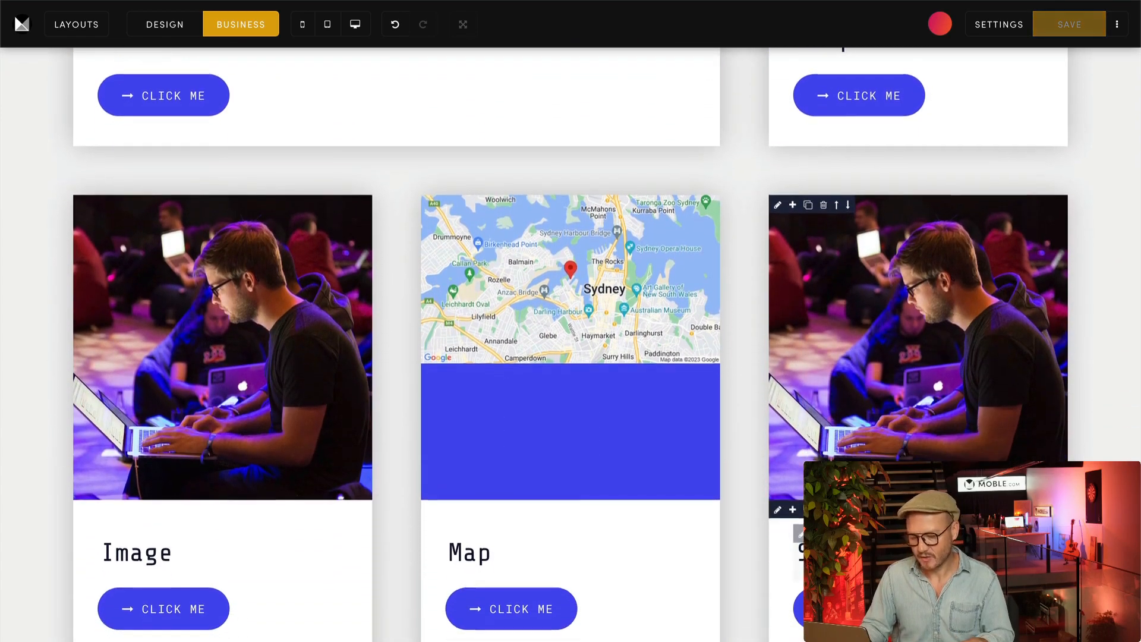
scroll(927, 505, down, 2)
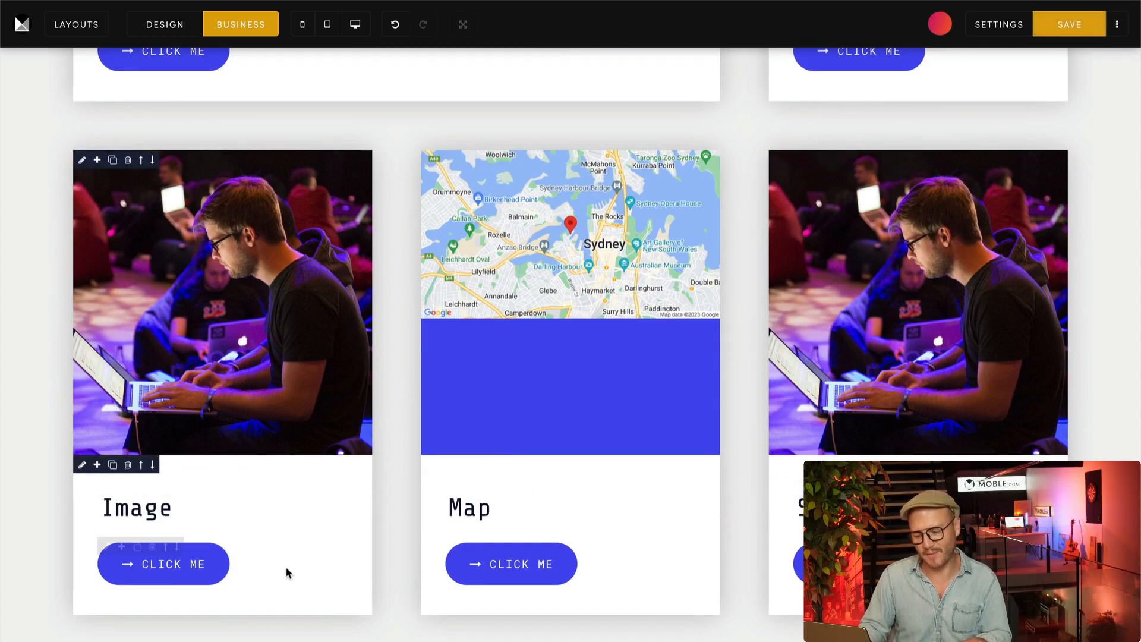
scroll(869, 408, up, 3)
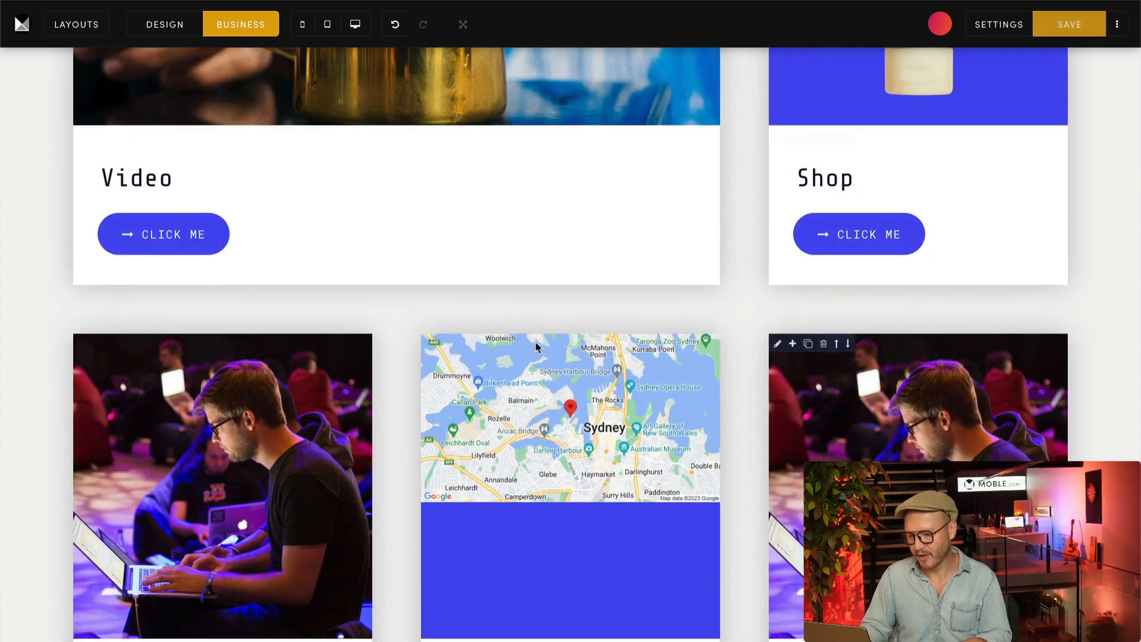
- In design mode, shuffle the column order of the second card row containing the map
scroll(465, 254, down, 9)
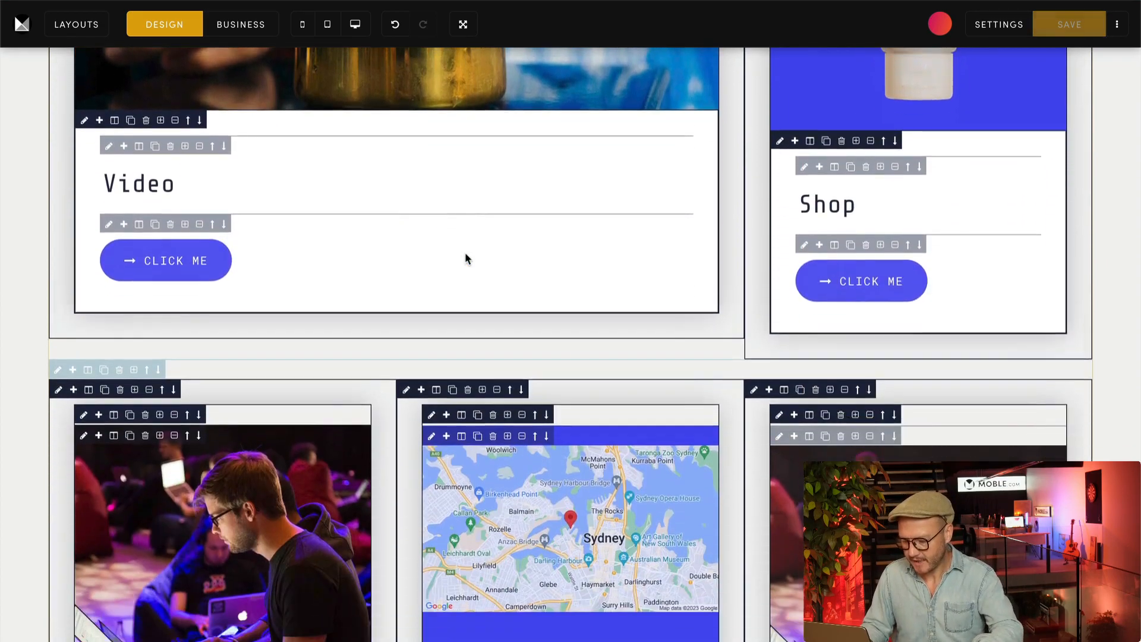
scroll(465, 257, down, 1)
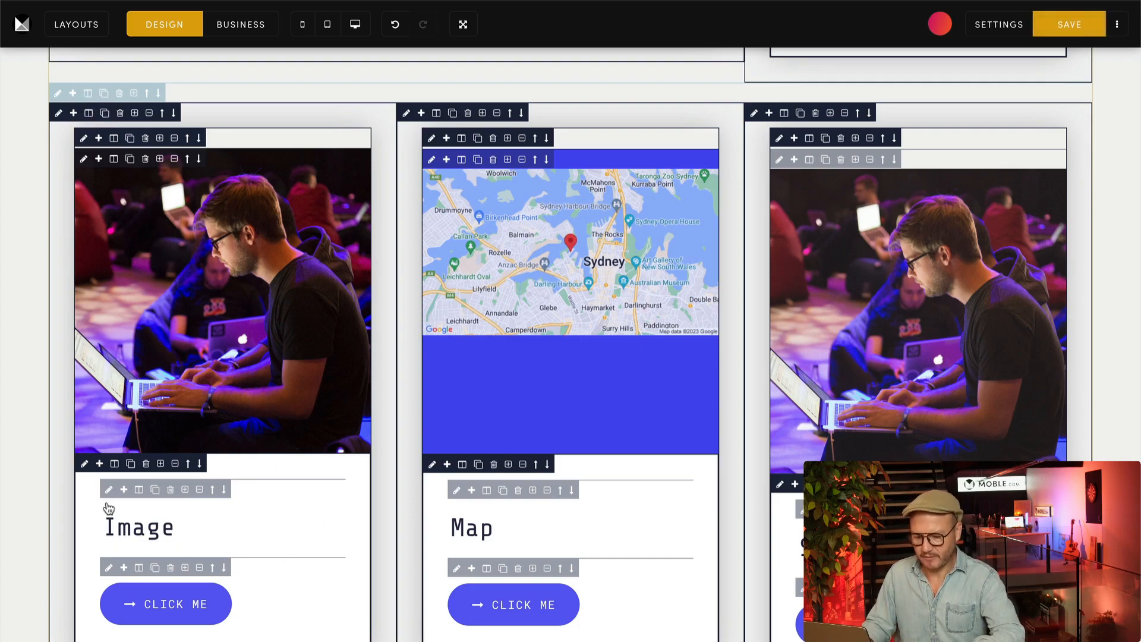
click(89, 95)
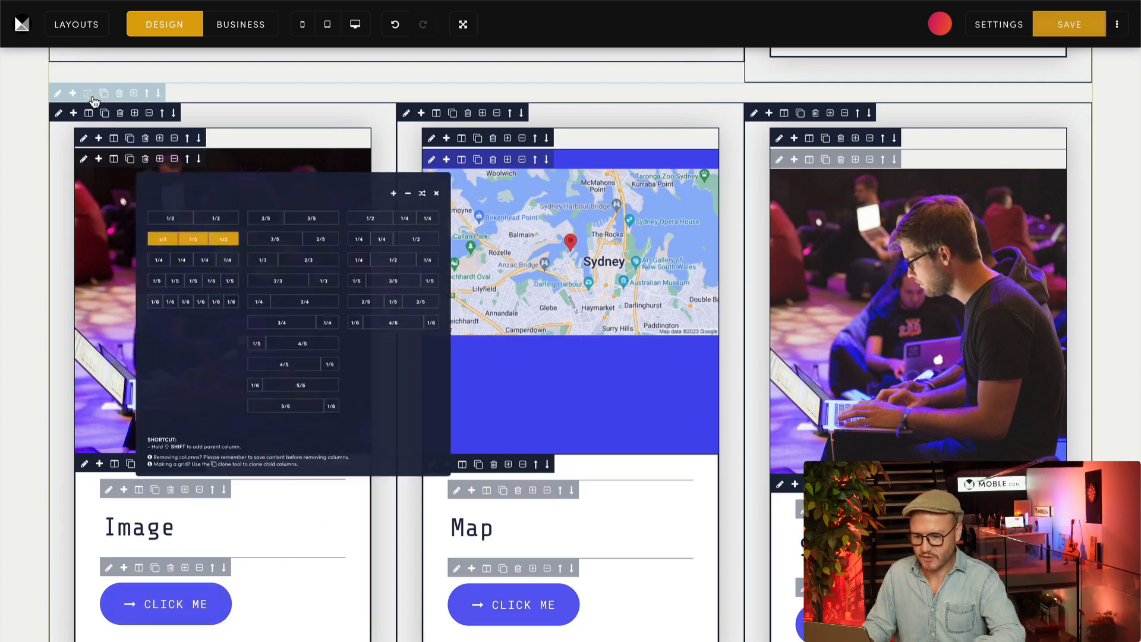
click(477, 146)
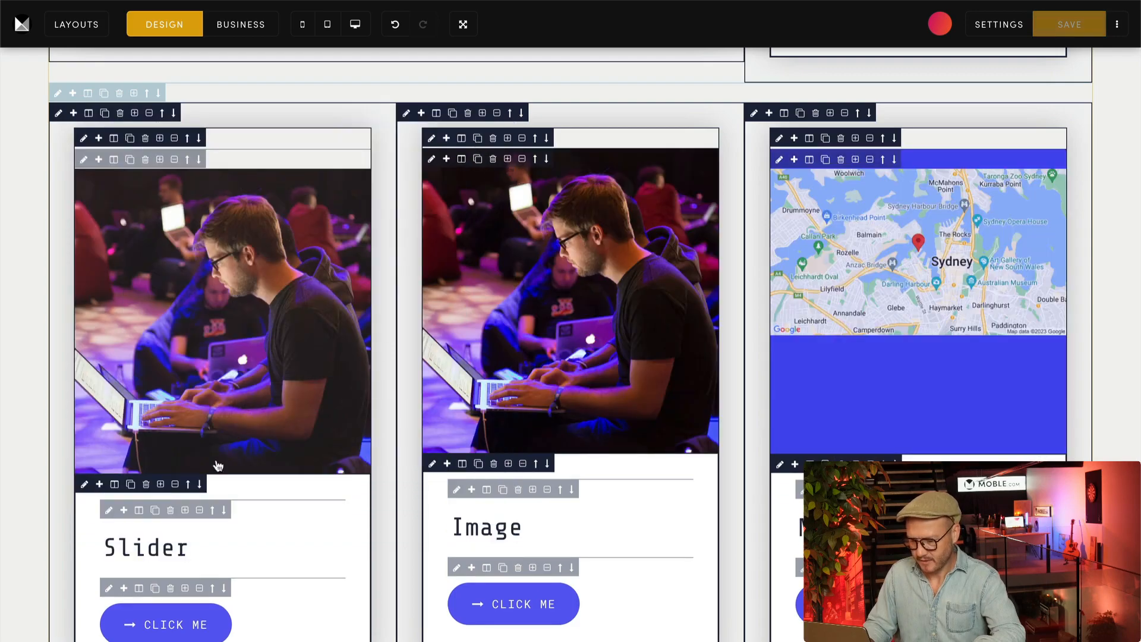
- Shuffle the second card row's column order and set its layout to 2/3 and 1/3, with the map card in the wide column
click(86, 95)
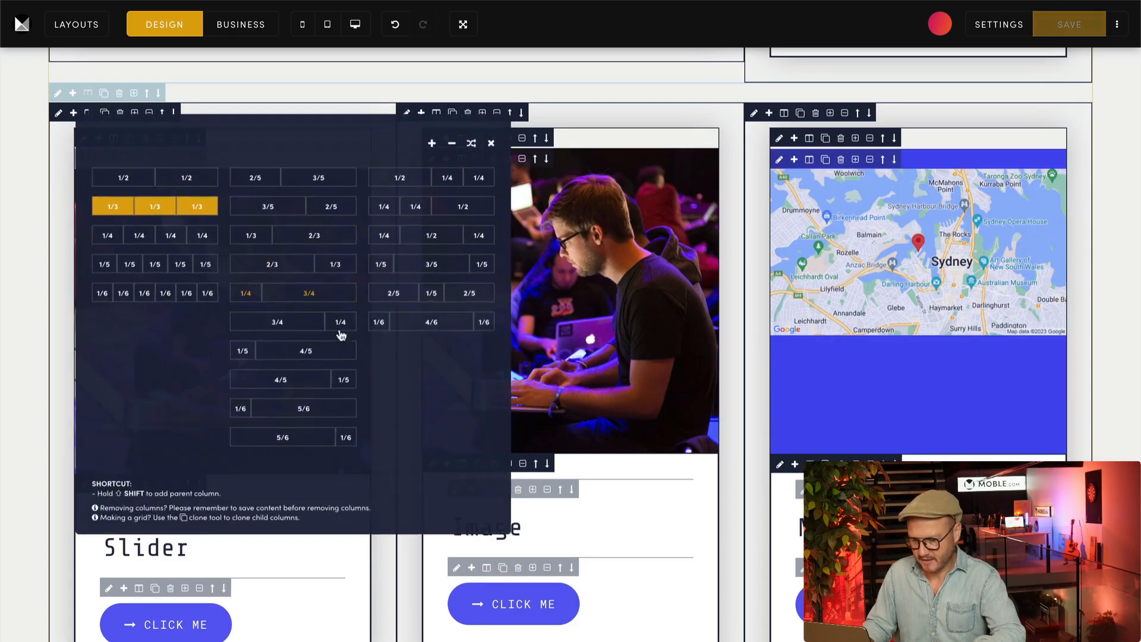
click(476, 143)
click(134, 113)
click(134, 113)
click(135, 113)
click(135, 113)
scroll(707, 354, up, 1)
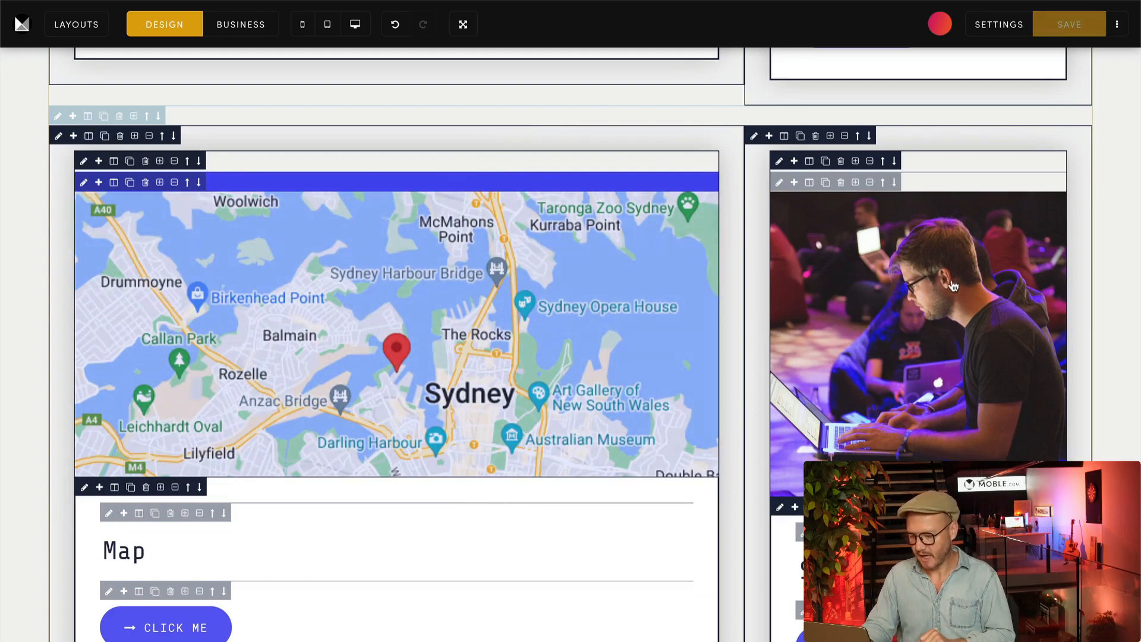
scroll(250, 308, up, 2)
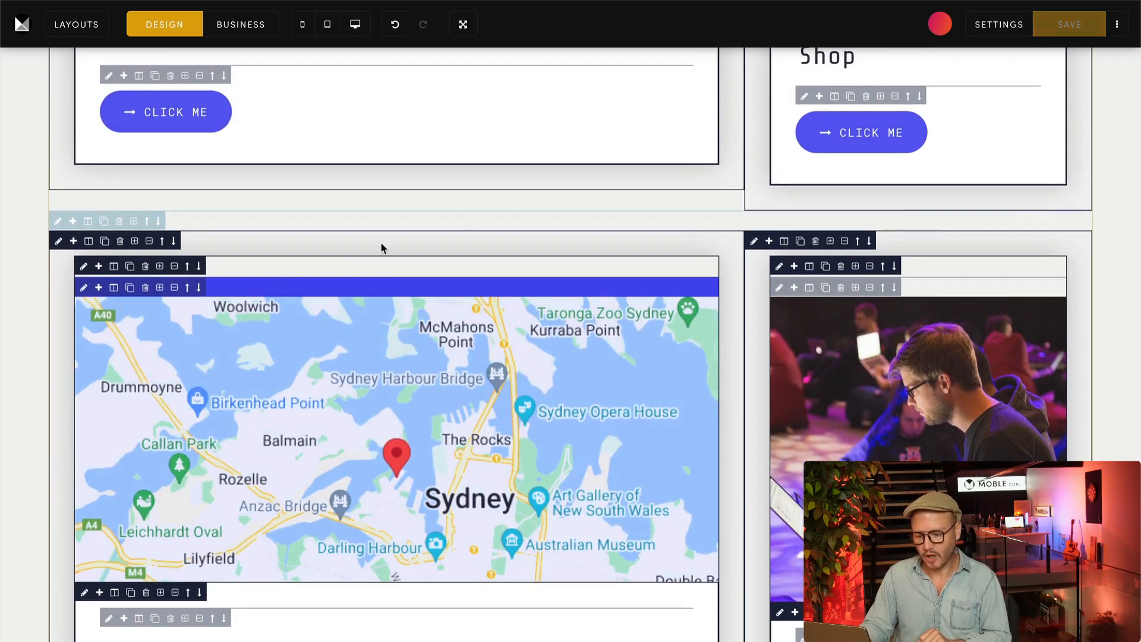
- Shuffle the second card row again to swap the map and slider cards, and review the rearranged rows in business mode
click(87, 222)
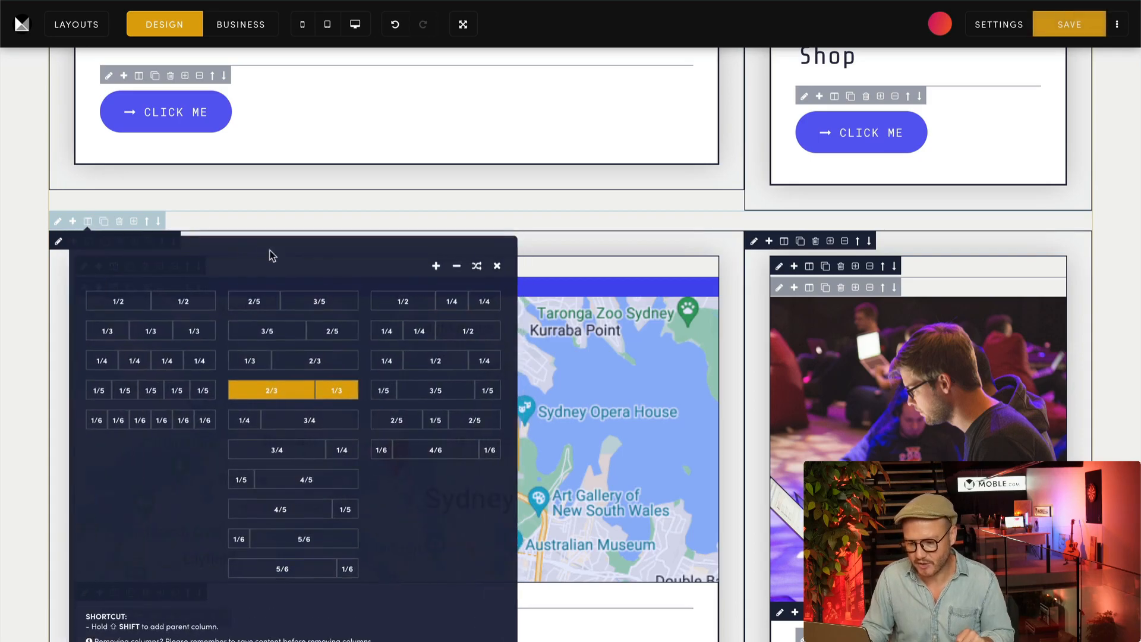
click(476, 265)
scroll(319, 217, up, 10)
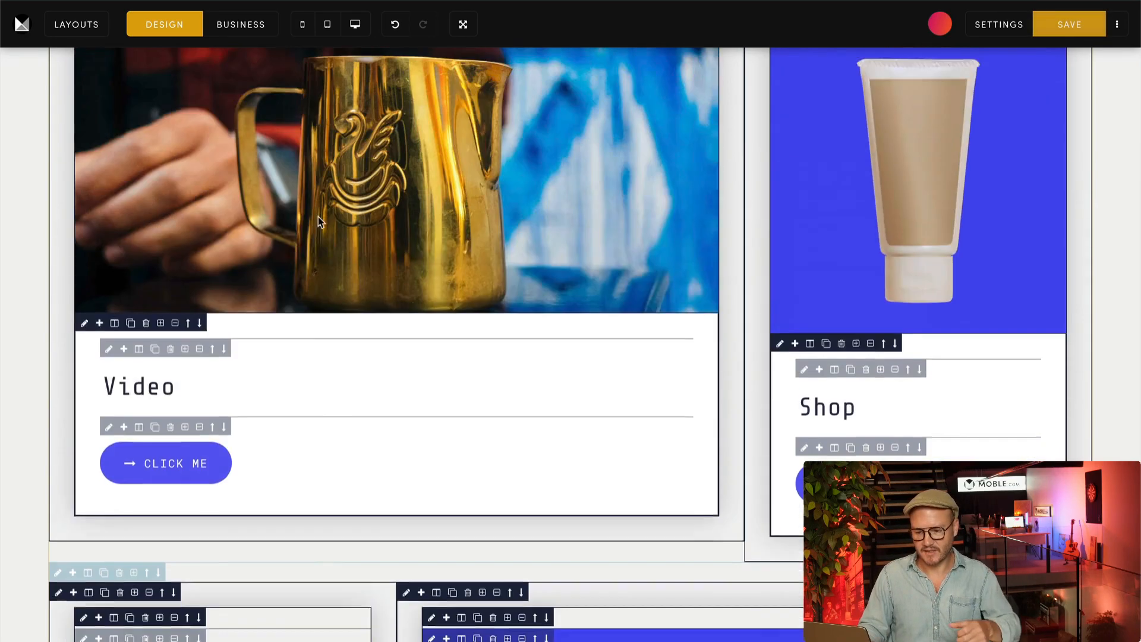
click(243, 27)
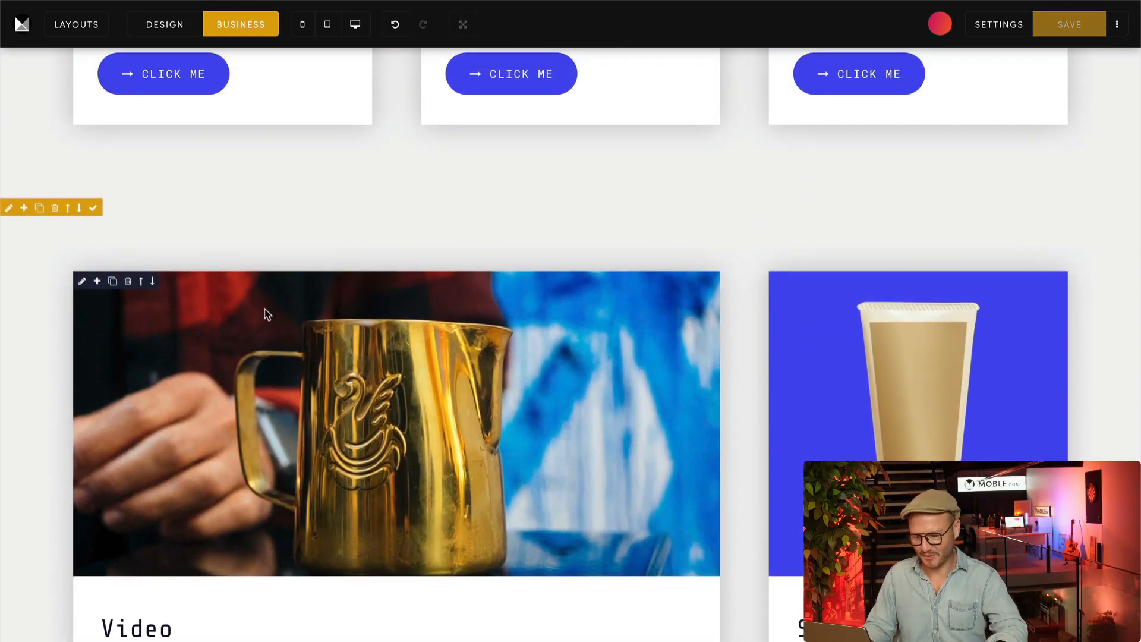
scroll(266, 309, down, 15)
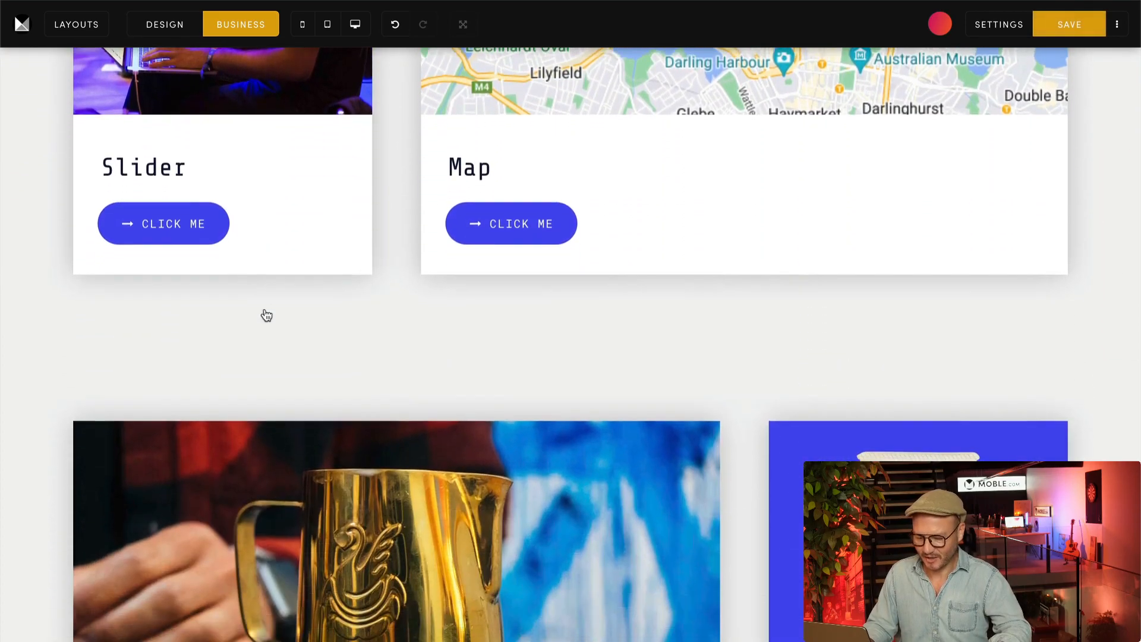
- Give the flip section below the slider and map cards a #101232 background with a #484bf0 gradient at an angle of 130
mouse_move(22, 372)
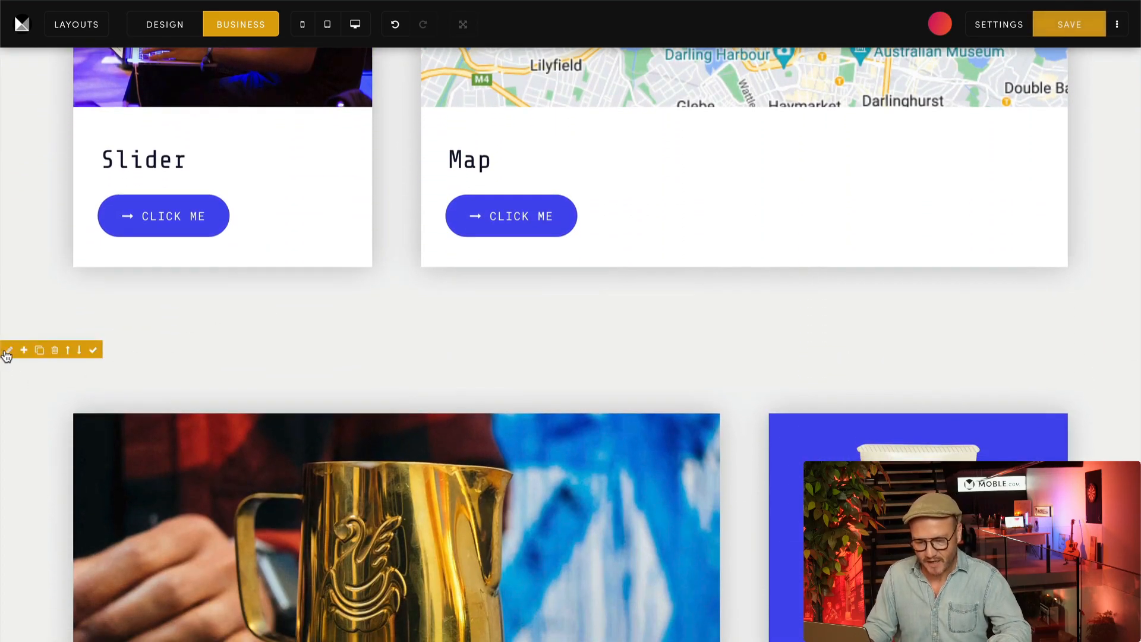
click(7, 351)
click(913, 191)
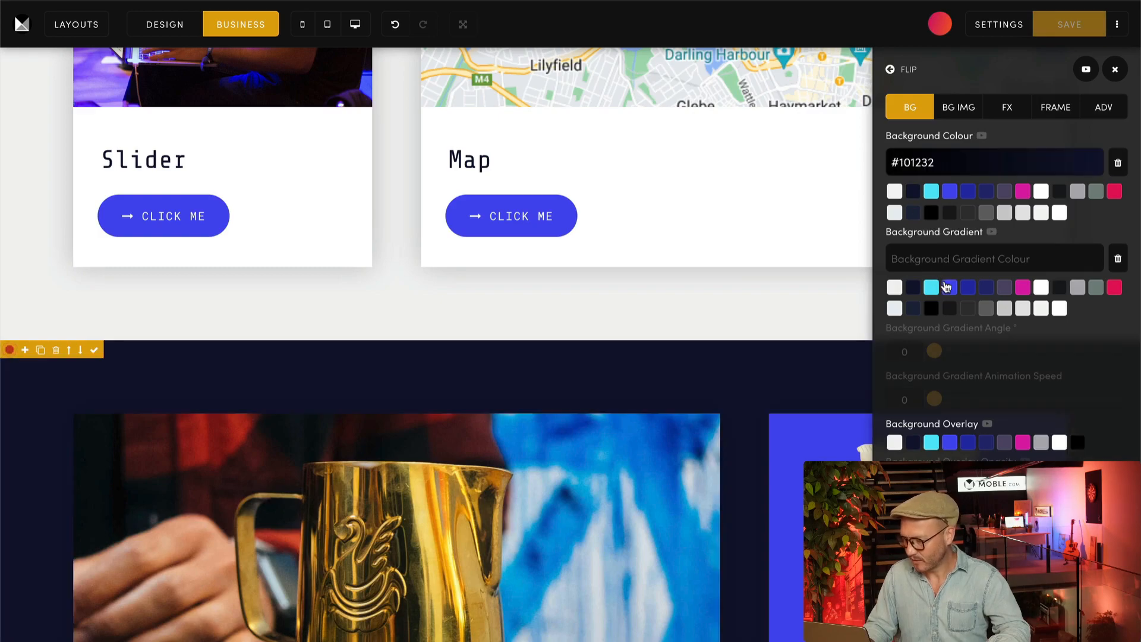
click(948, 287)
click(897, 351)
text(13)
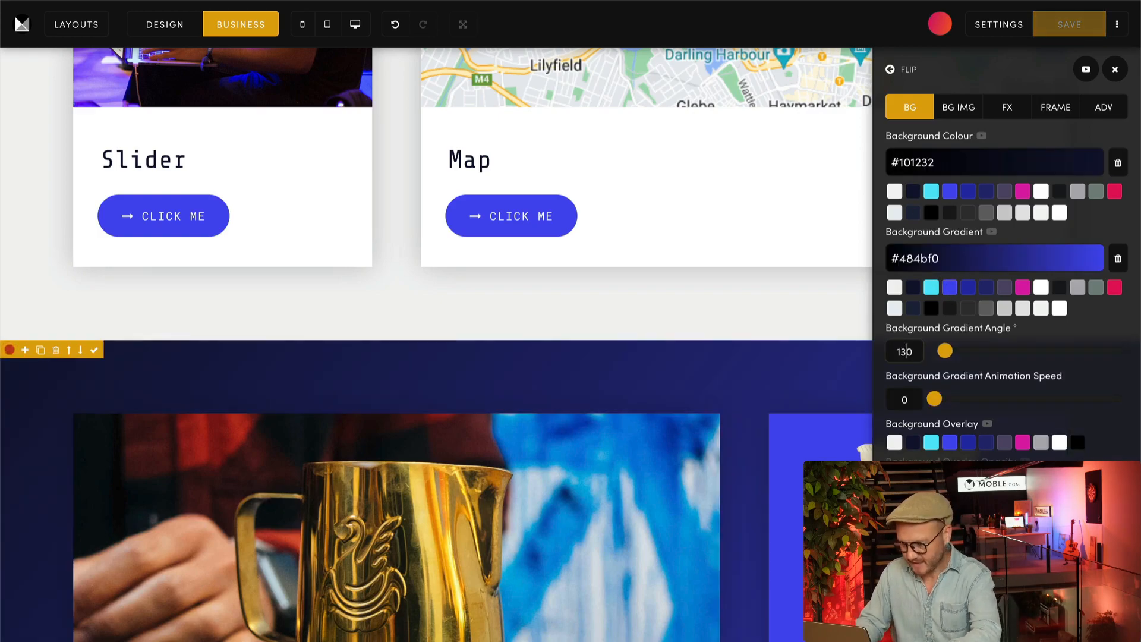